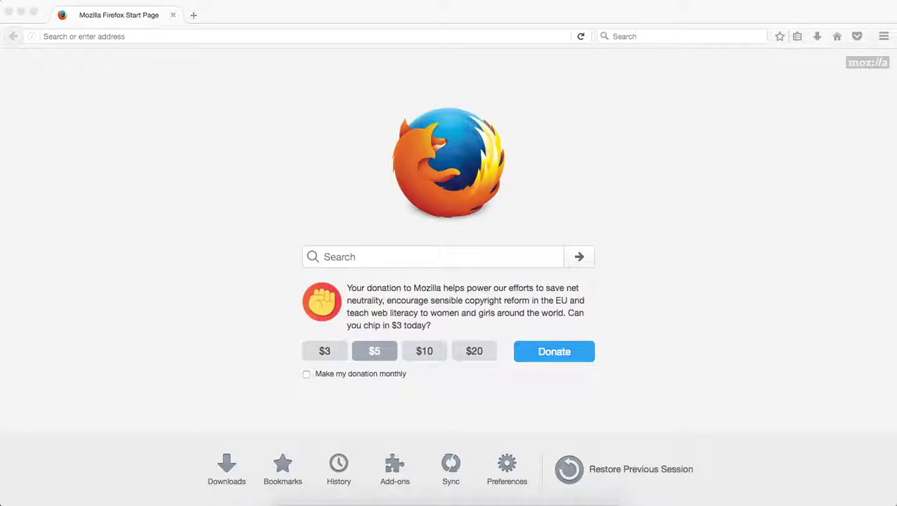
Open the website supportcenter.launchmetrics.com.
click(291, 36)
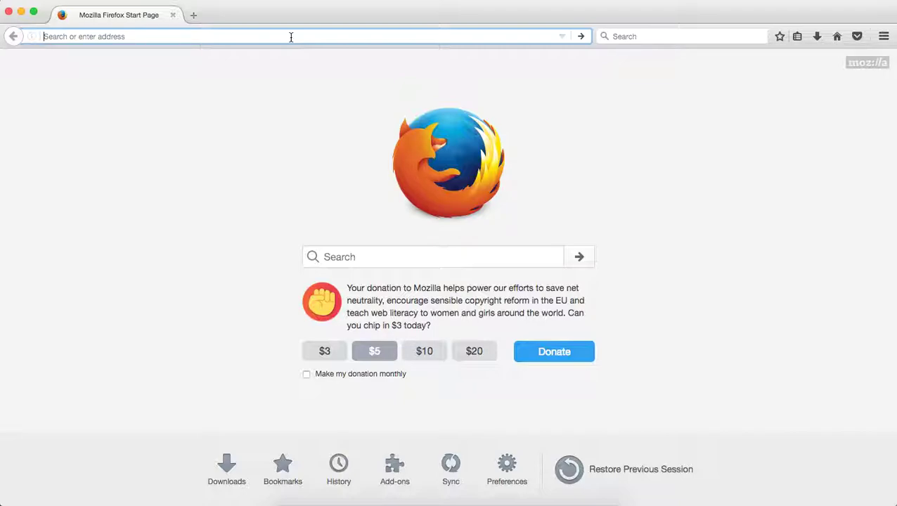
text(support)
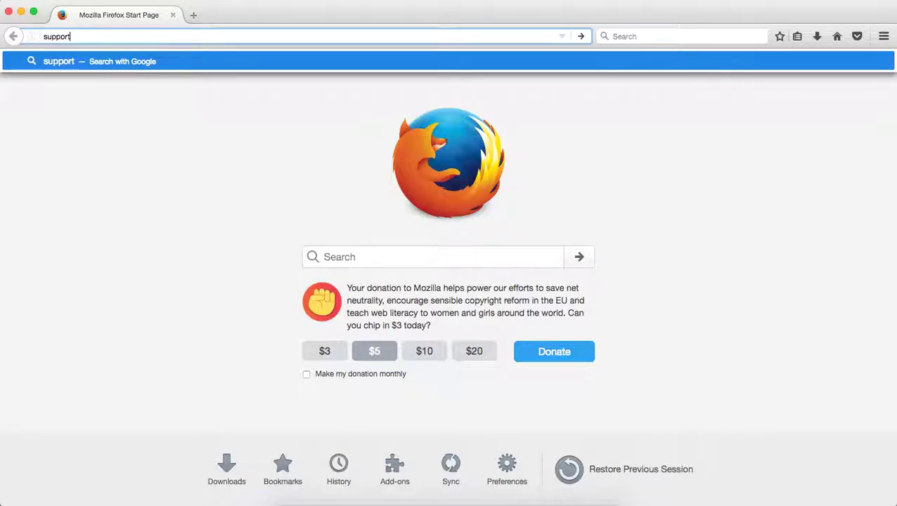
text(center.lau)
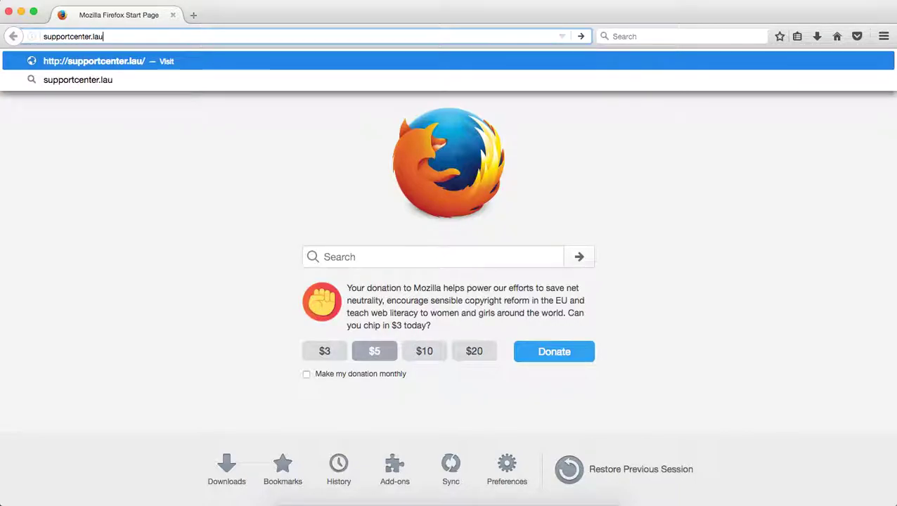
text(nchmetrics.com)
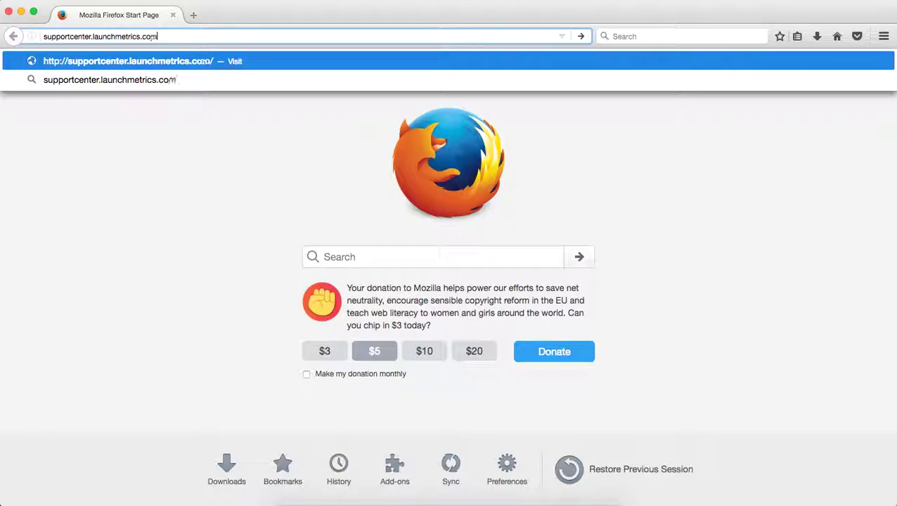
key(Return)
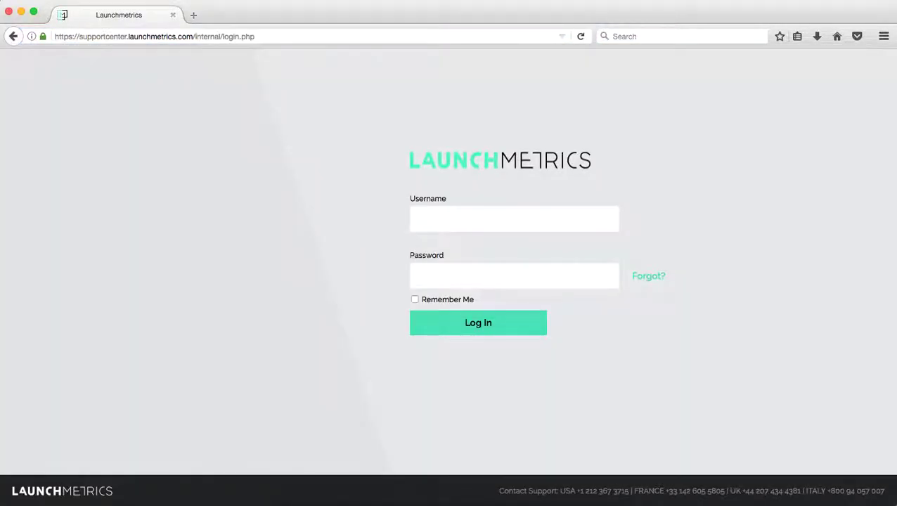
Log in with the username Support and the account password, and dismiss the browser's offer to save the login.
click(460, 220)
text(Support)
key(Tab)
text(•••••••••)
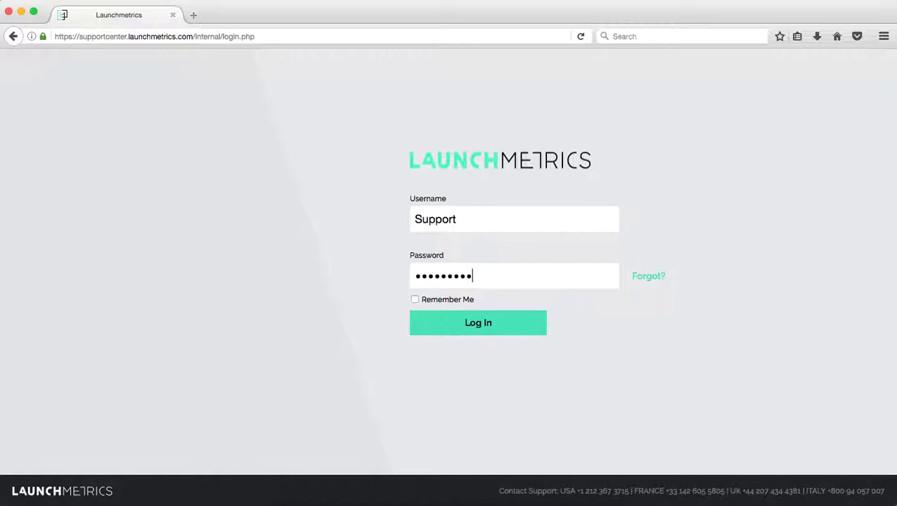
click(503, 333)
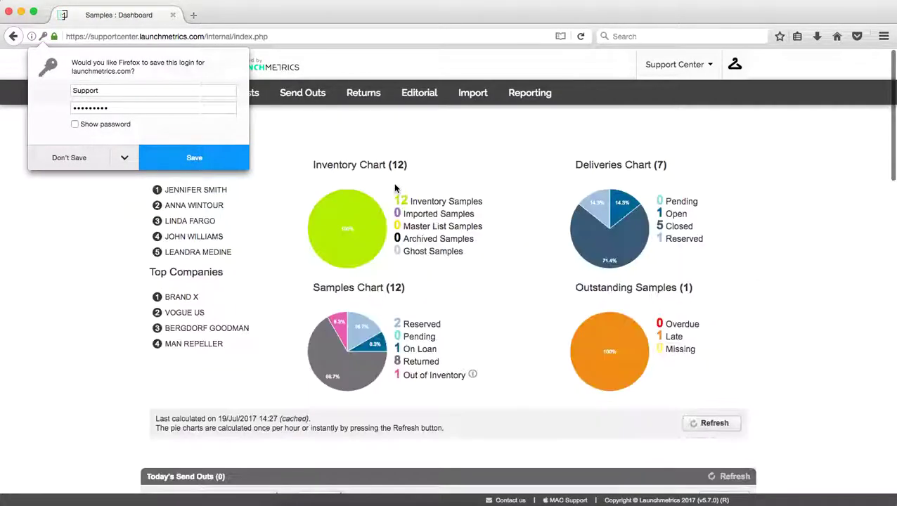
click(415, 181)
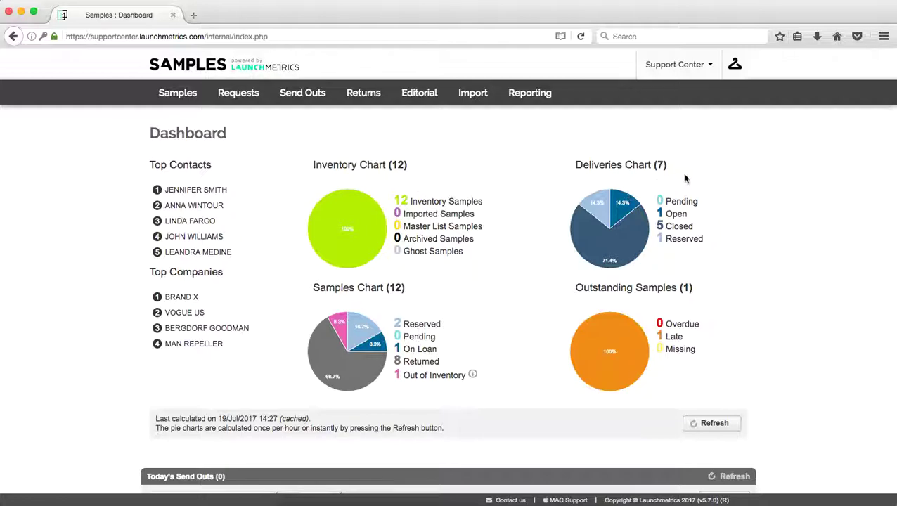
Visit the Contacts and Events modules and return to the Samples dashboard.
click(736, 70)
click(731, 109)
click(736, 69)
click(735, 124)
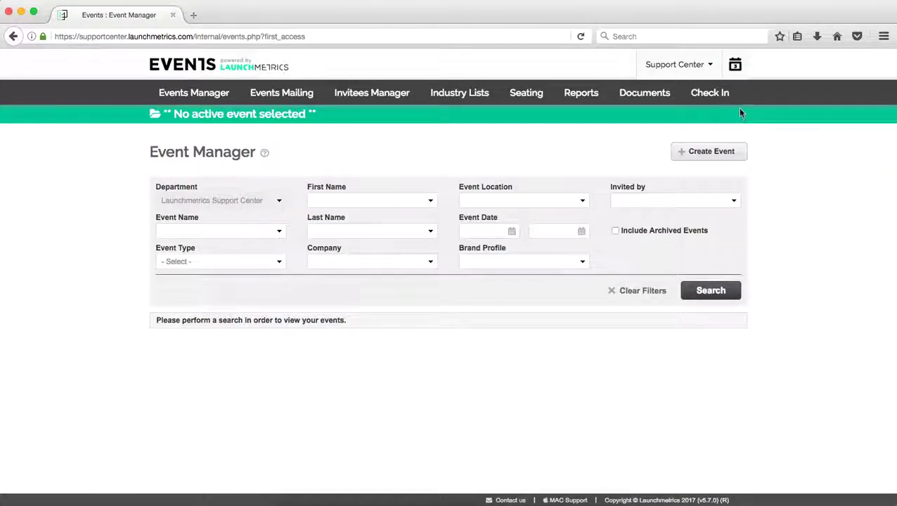
click(738, 64)
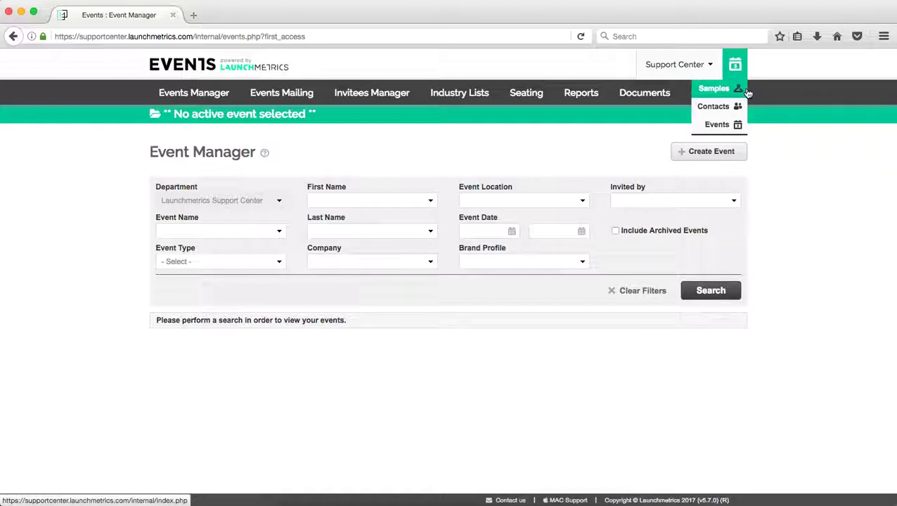
click(748, 92)
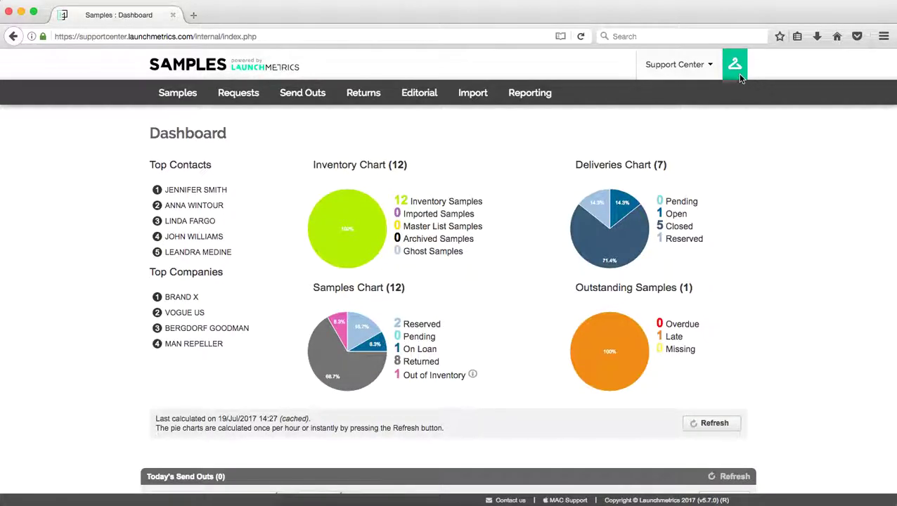
View the Department Manager and the Support Center portal, and return to the Samples site.
click(680, 71)
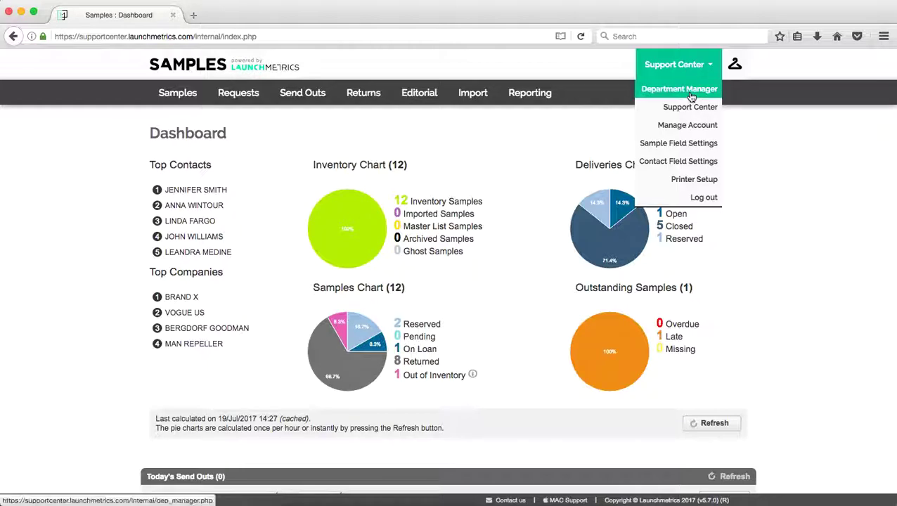
click(679, 89)
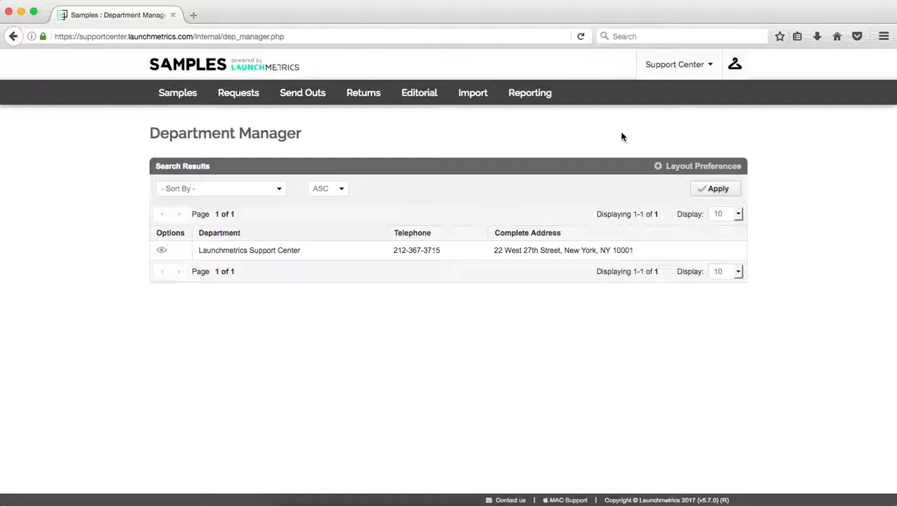
click(680, 70)
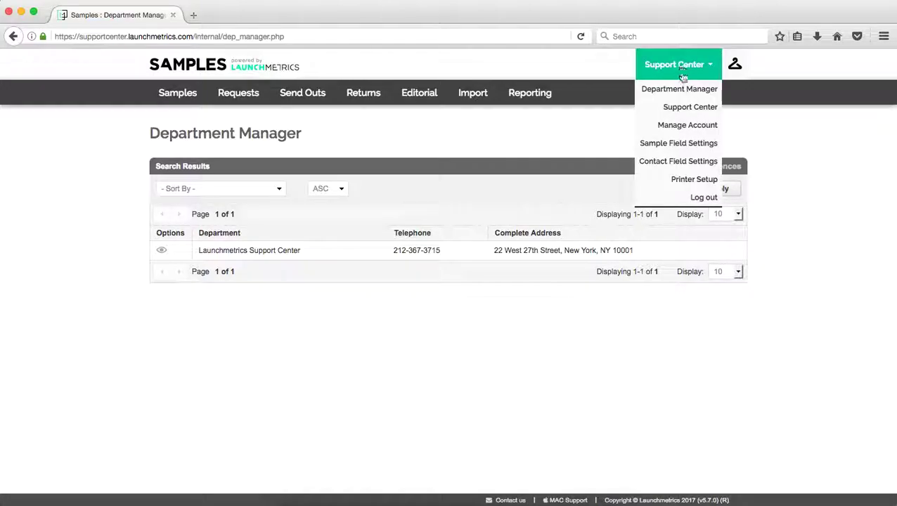
click(695, 112)
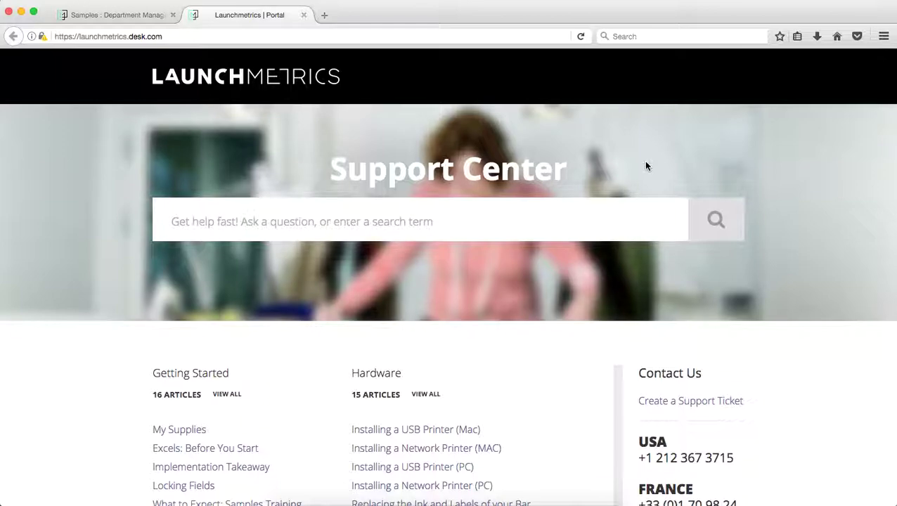
click(140, 14)
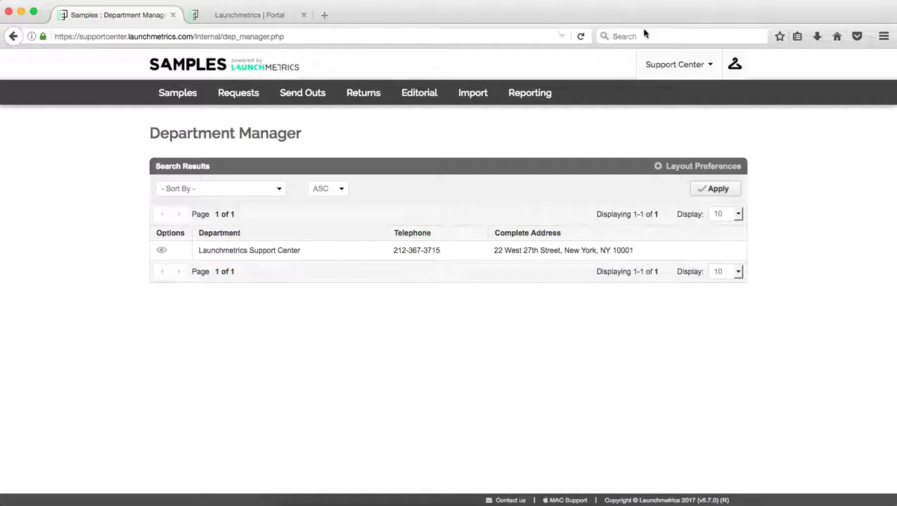
View the Manage Account details and close them without updating anything.
click(672, 63)
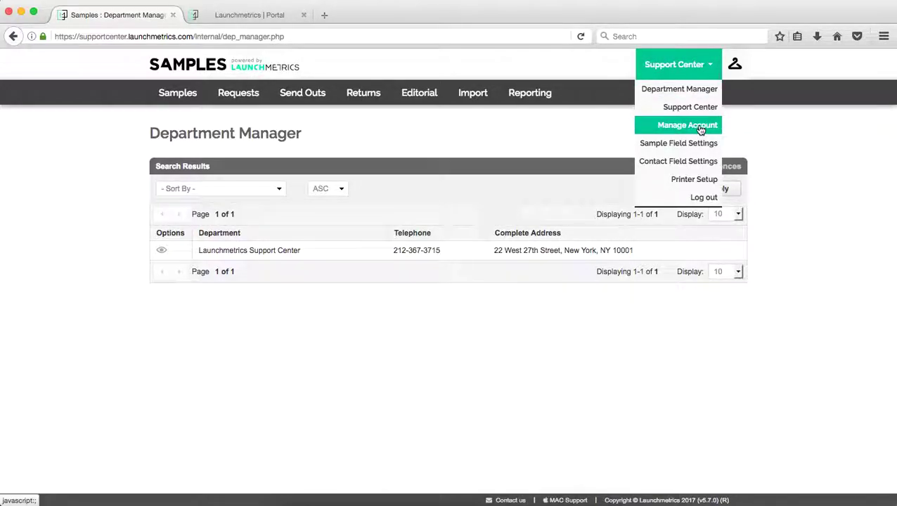
click(700, 126)
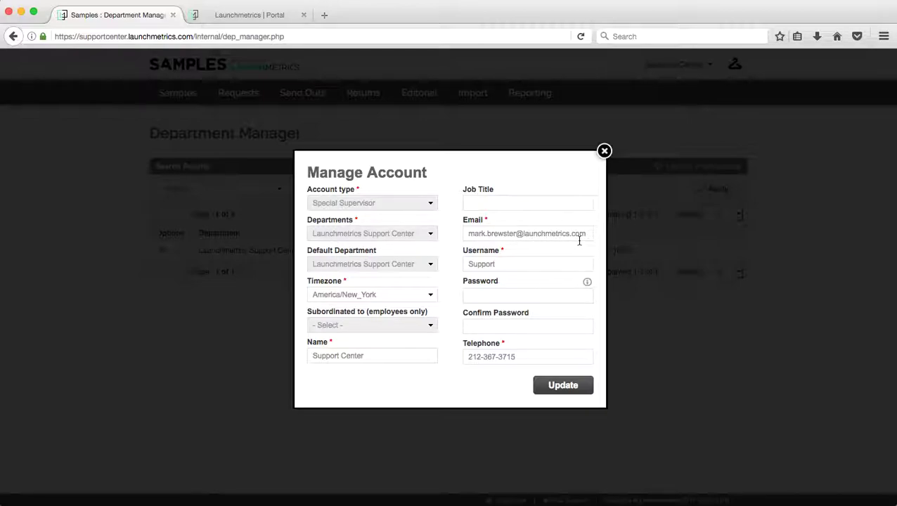
click(604, 152)
Open the Sample Field Settings and look through the list of standard fields.
click(685, 65)
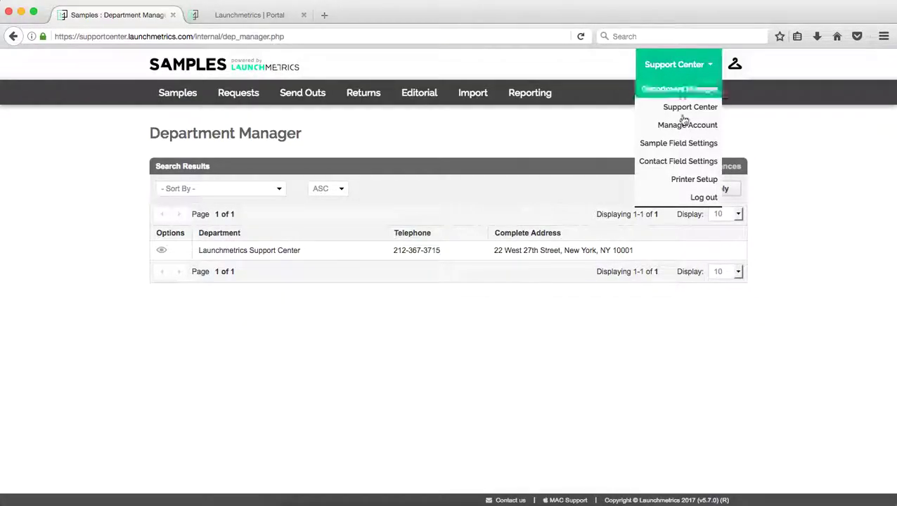
click(711, 147)
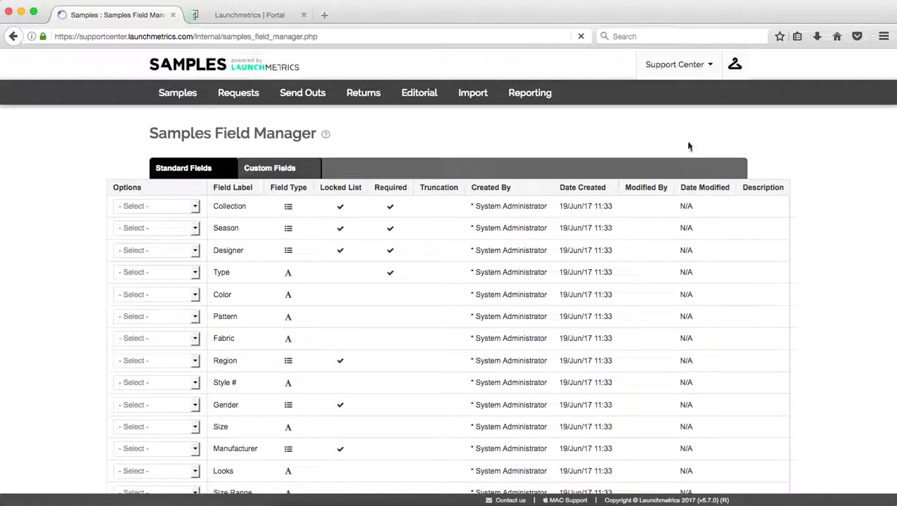
scroll(610, 149, down, 2)
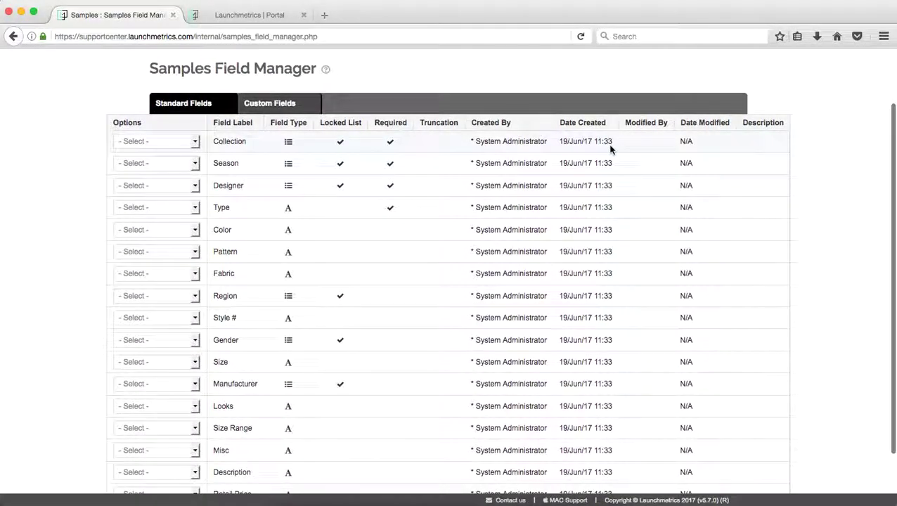
scroll(611, 149, down, 1)
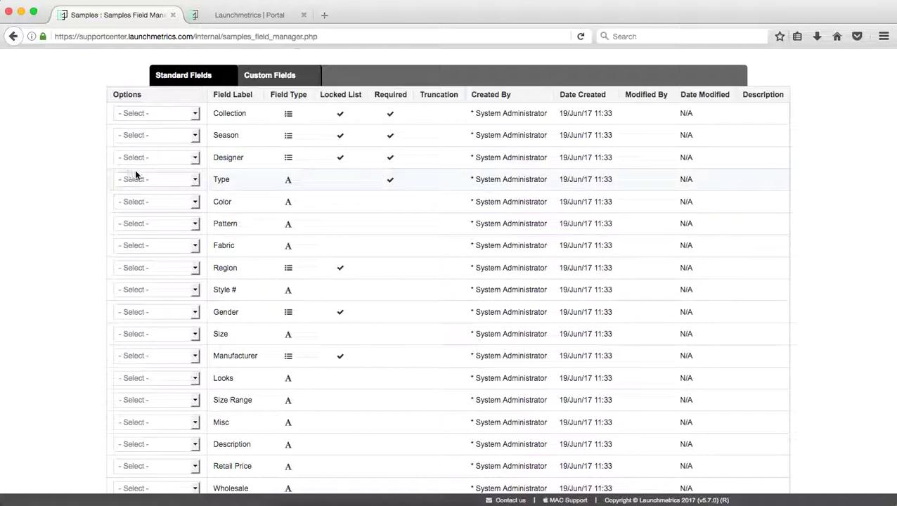
Examine the Type field's Required Field setting and Field Type options in its edit form, and close it without updating.
click(190, 181)
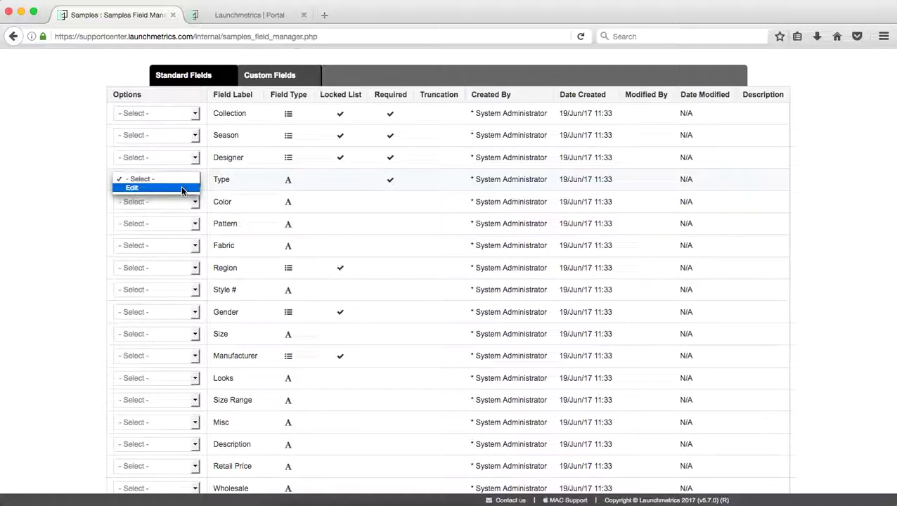
click(181, 189)
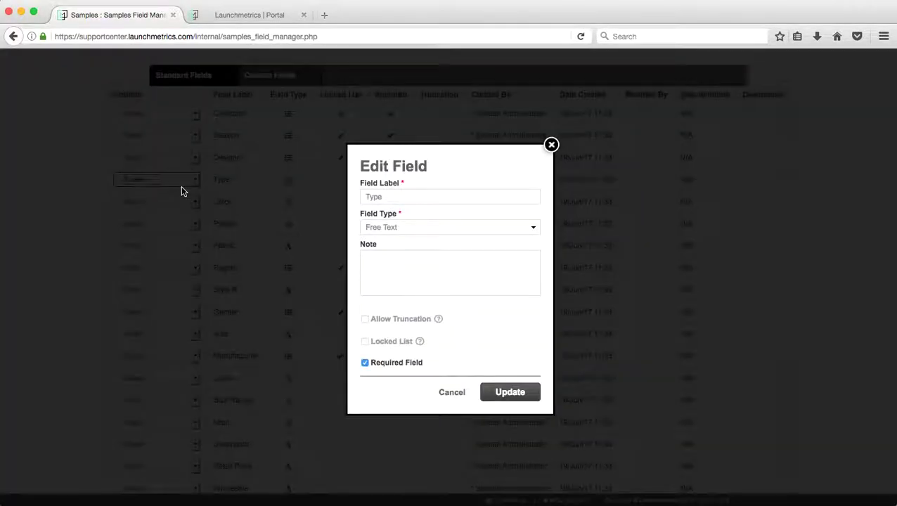
click(406, 368)
click(386, 369)
click(534, 230)
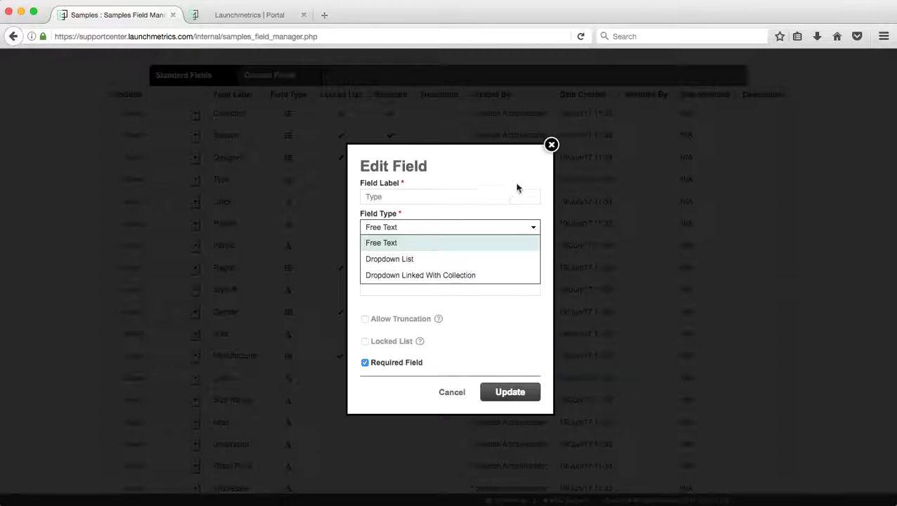
click(551, 146)
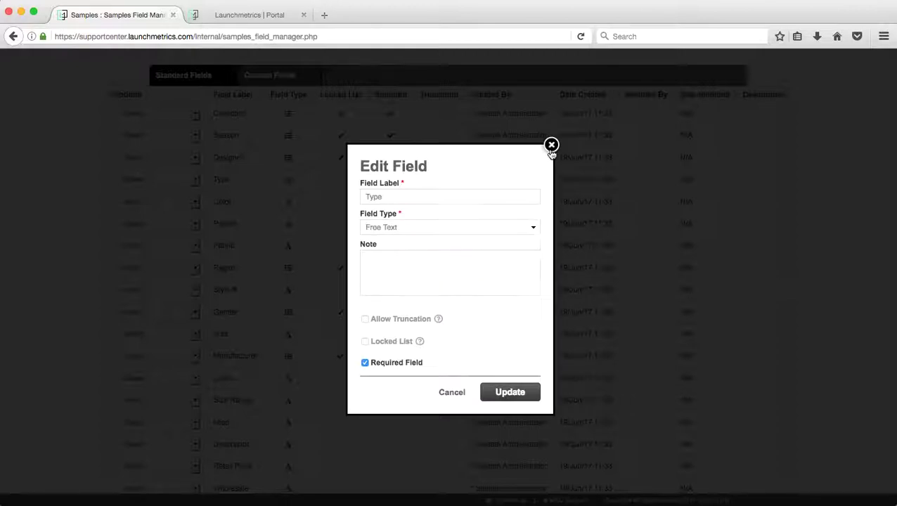
click(551, 146)
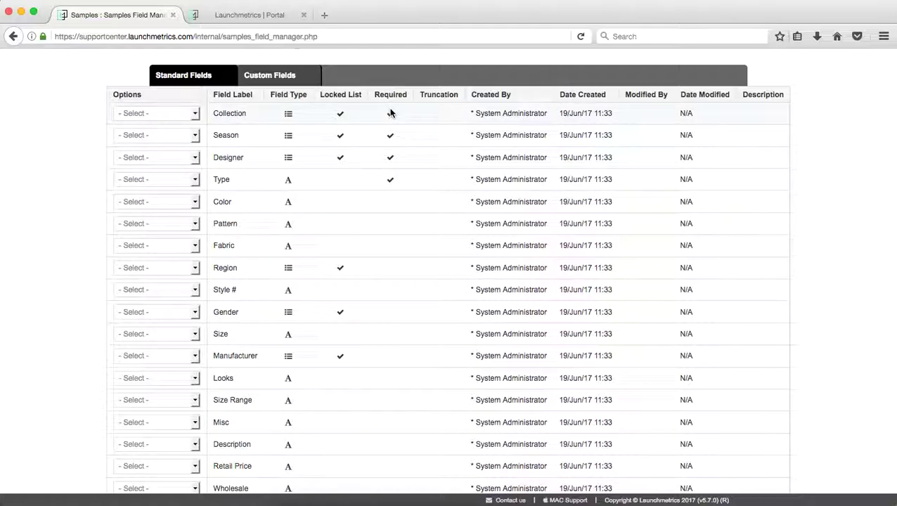
Search the Support Center portal for "Sample Fields Settings" and read the Samples Custom Fields Editor article up to Creating a Custom Field.
scroll(391, 135, down, 2)
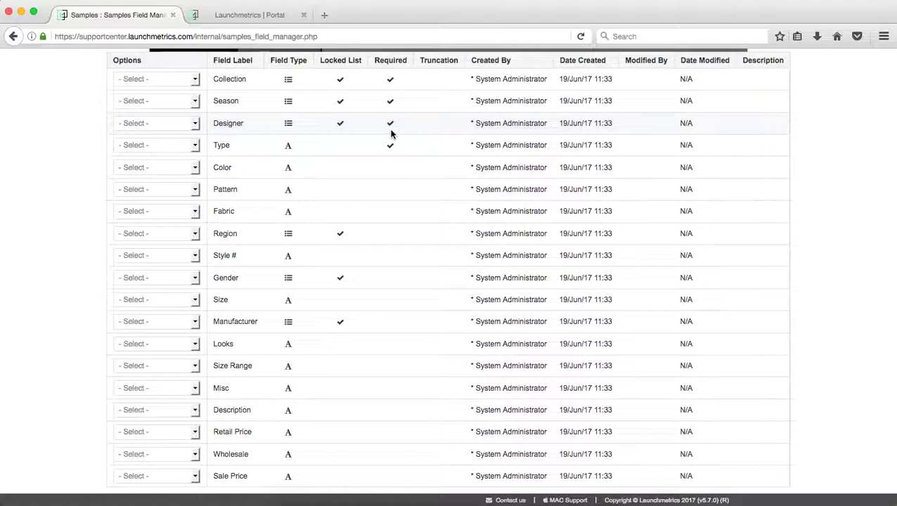
click(252, 15)
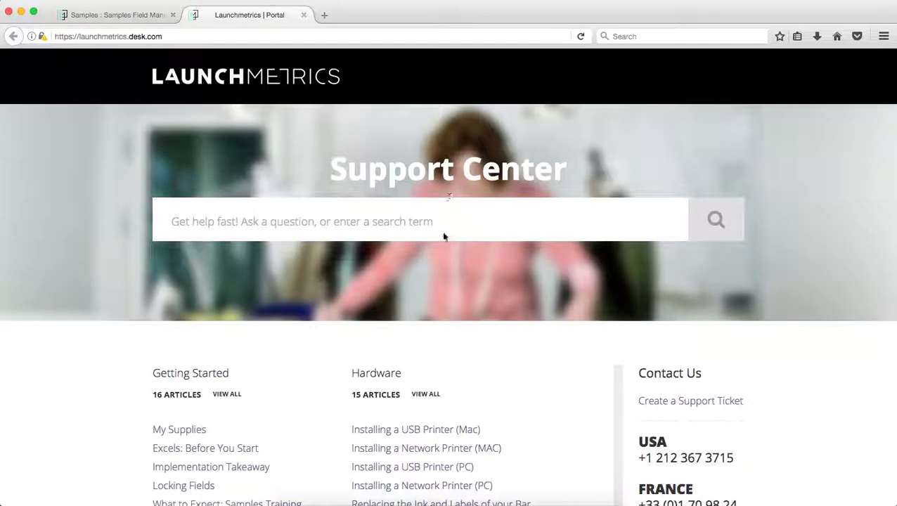
click(435, 217)
text(Sample )
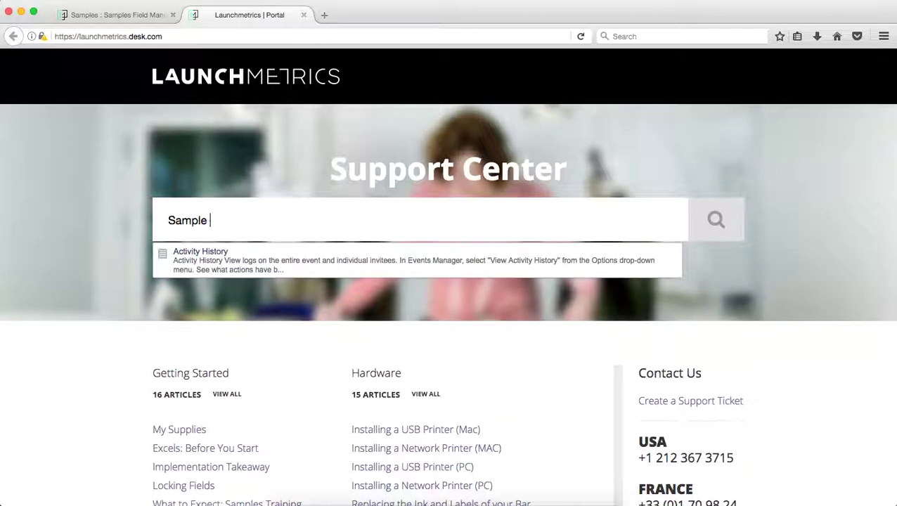
text(Fields )
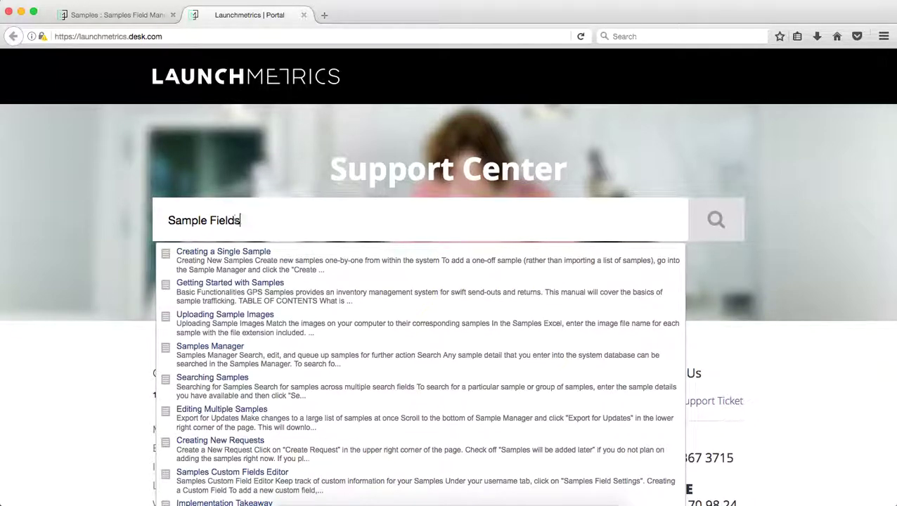
text(Settings)
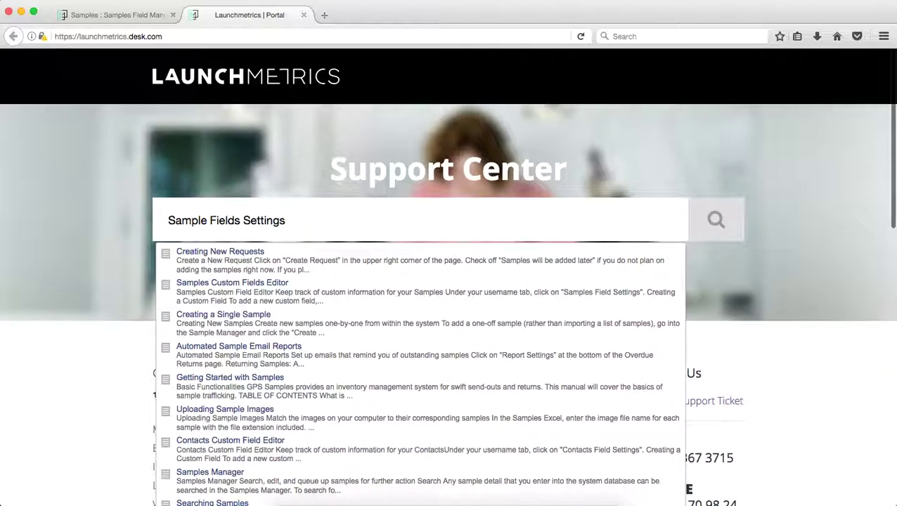
click(268, 287)
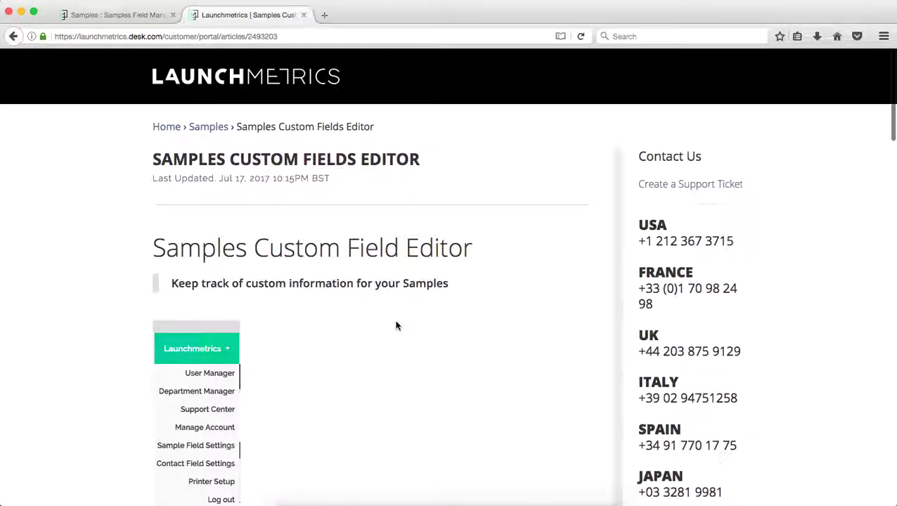
scroll(395, 325, down, 3)
scroll(396, 326, down, 11)
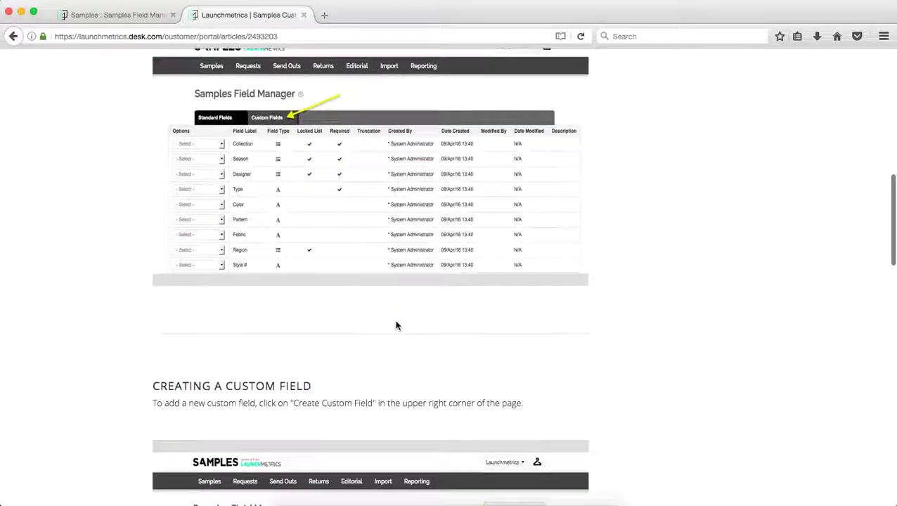
scroll(396, 326, down, 5)
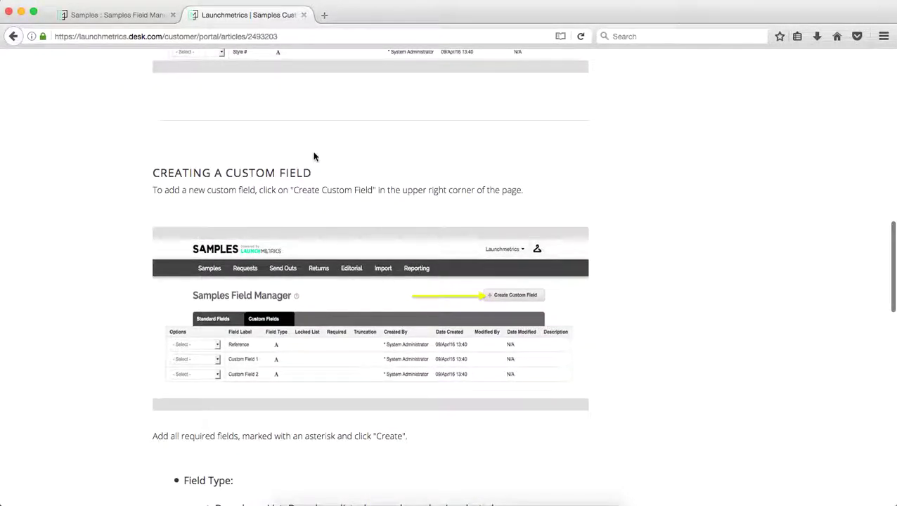
Return to the Samples Field Manager, view its custom fields and the Create Custom Field form, and close the form without creating a field.
click(110, 16)
scroll(161, 73, up, 3)
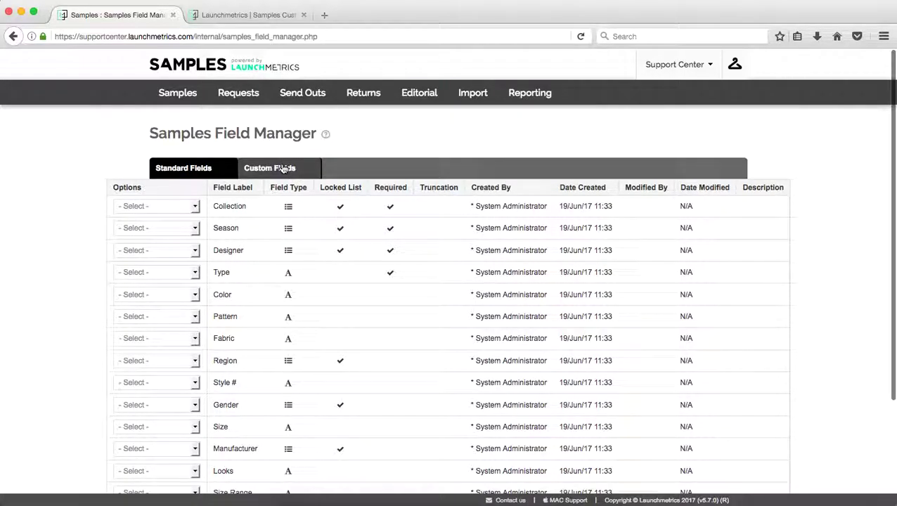
click(285, 169)
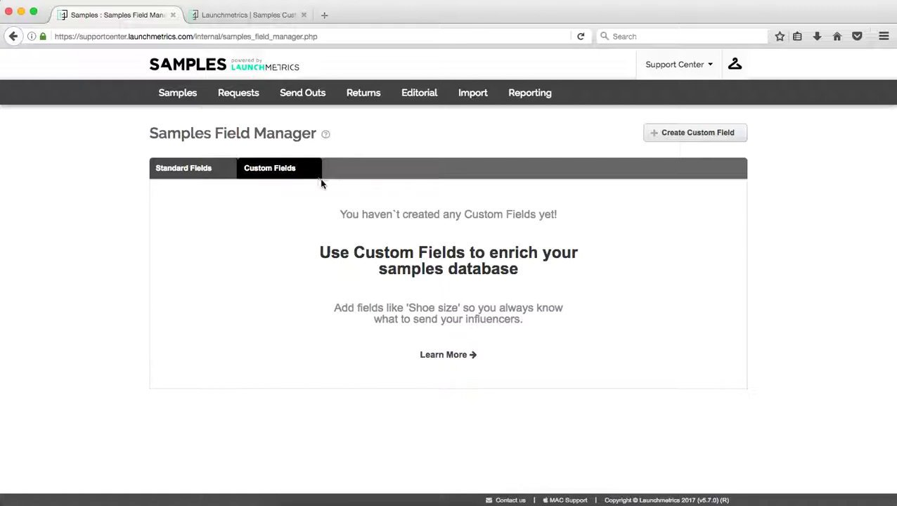
click(710, 139)
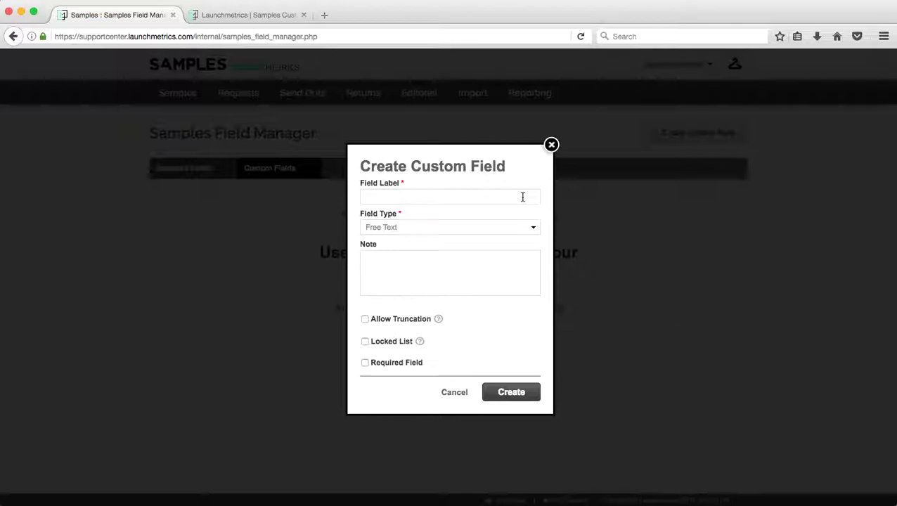
click(551, 147)
Look through the Contact Field Settings, covering the Email field's Required Field option in its edit form without updating it, and the custom fields.
click(673, 77)
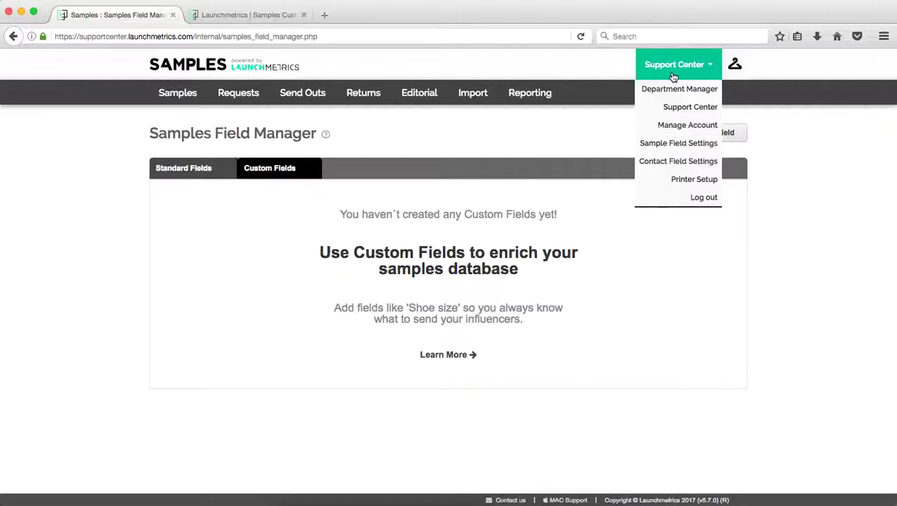
click(693, 161)
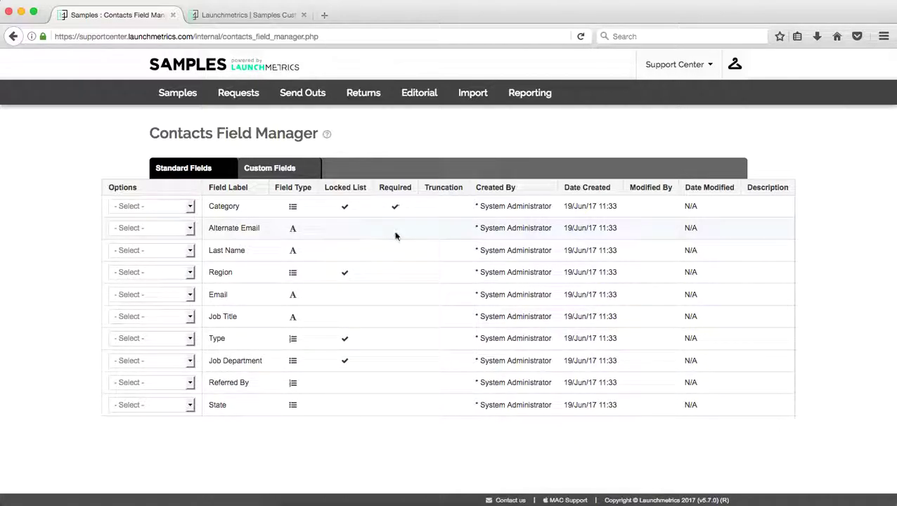
click(187, 296)
click(184, 303)
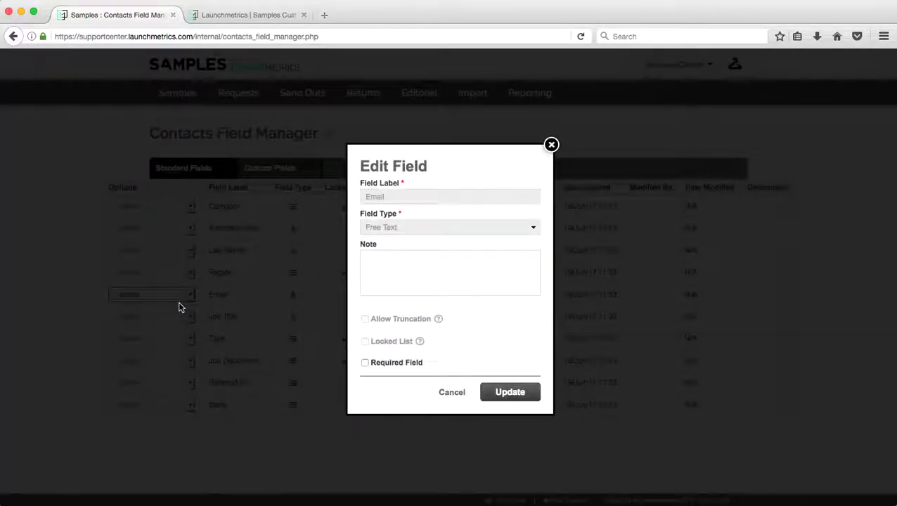
click(398, 369)
click(549, 141)
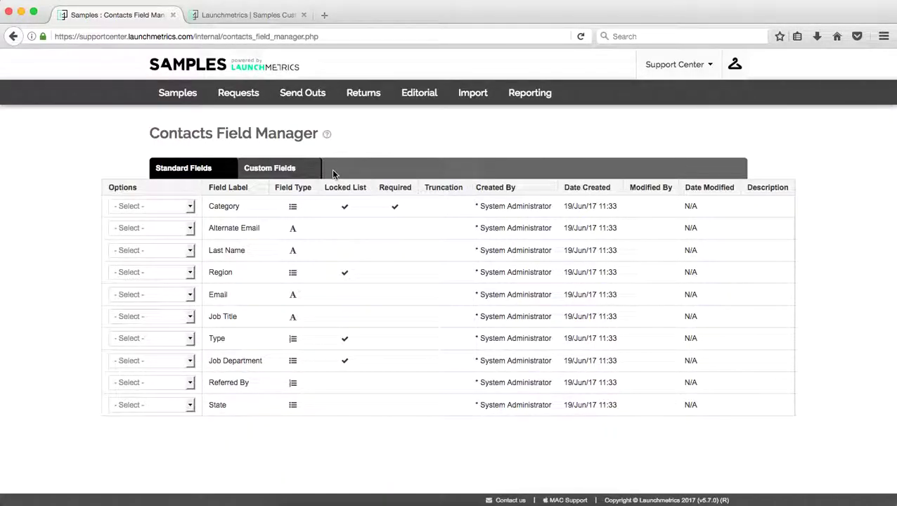
click(290, 172)
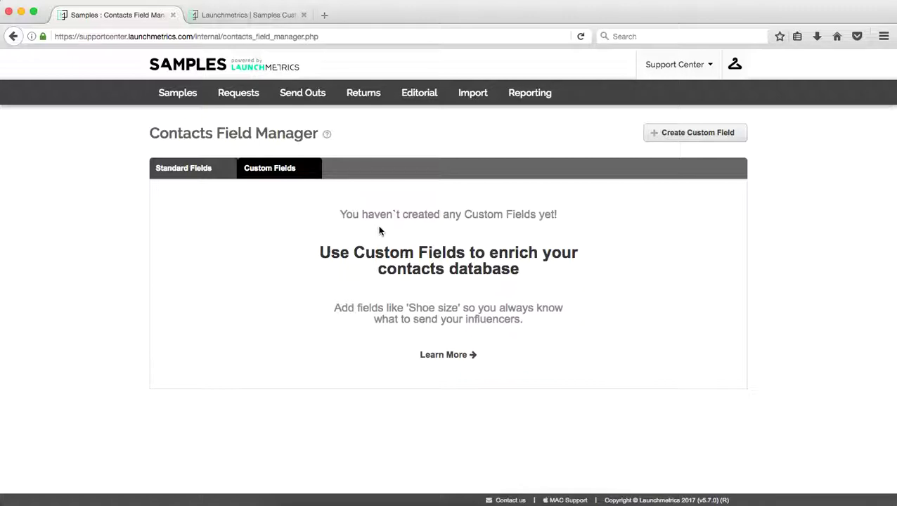
Open the Printer Setup page and dismiss the QZ Tray connection error to view the printer options and Download Center.
click(678, 69)
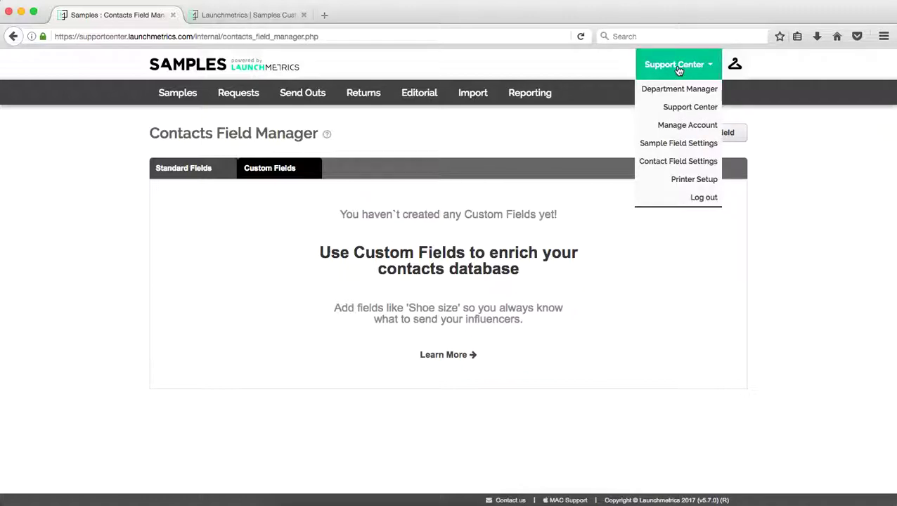
click(711, 184)
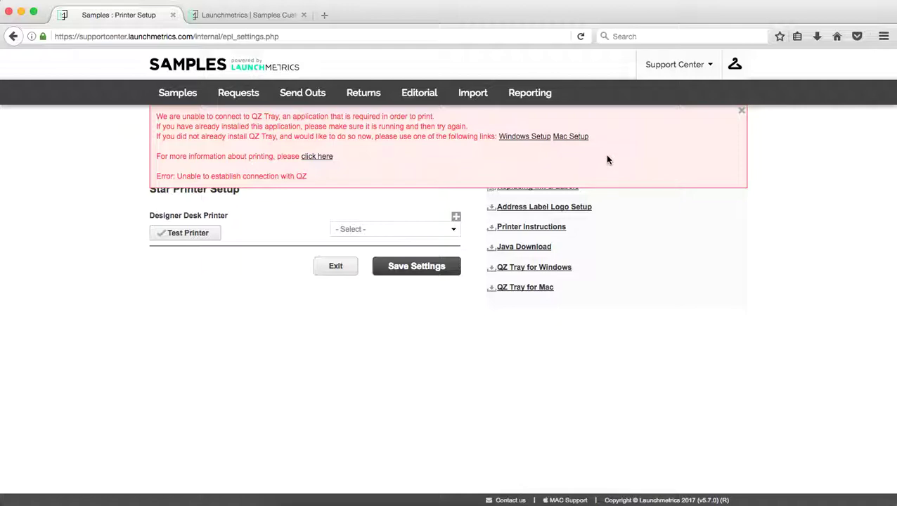
click(741, 112)
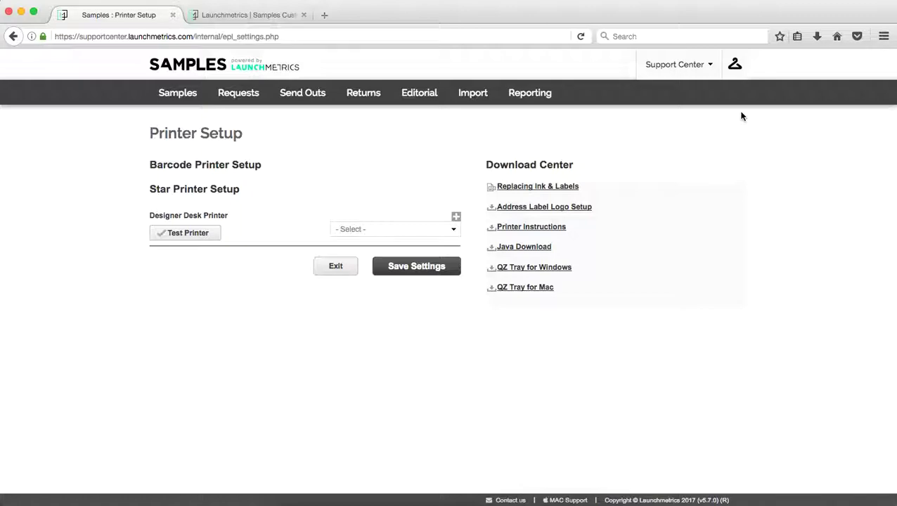
Log out of the Launchmetrics account.
click(681, 67)
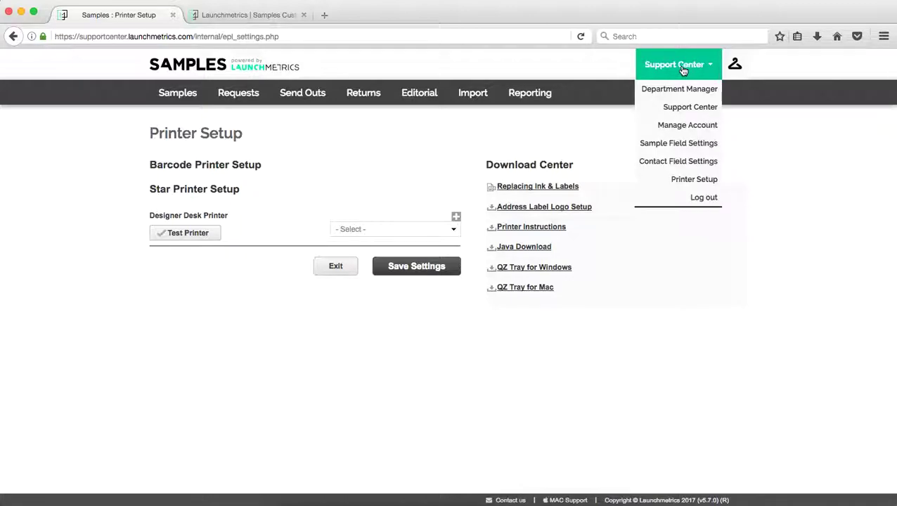
click(713, 200)
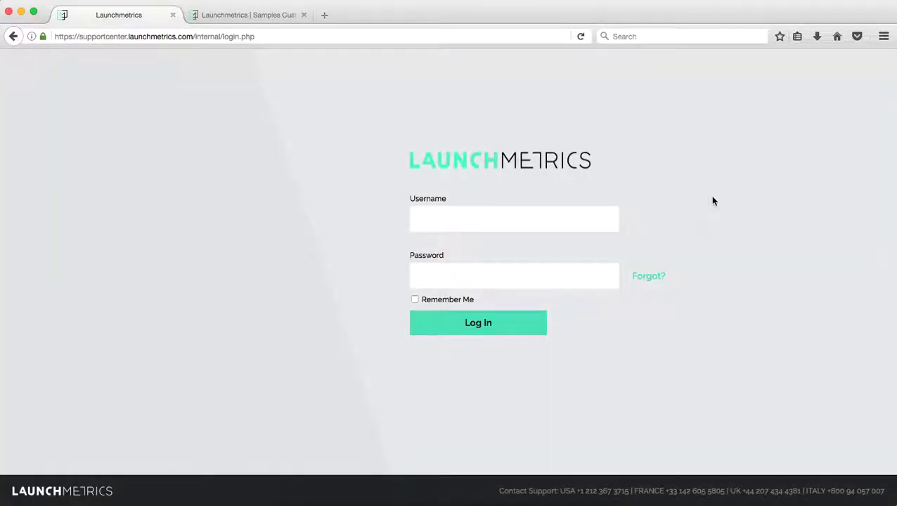